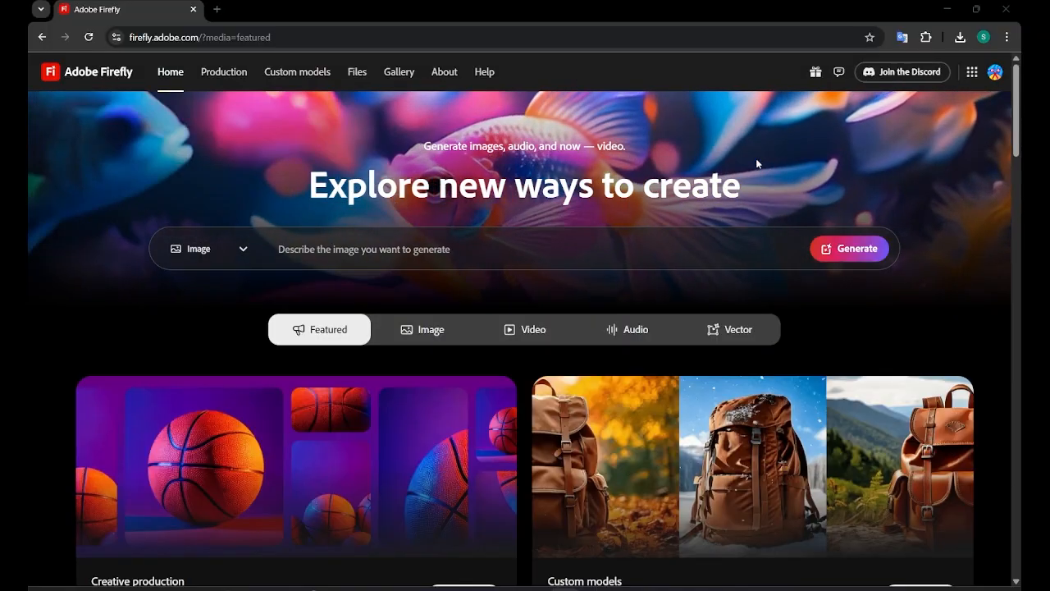
Generate images from a prompt describing a serene rustic cabin in dense Wisconsin woods with a gentle stream, lush greenery, tall trees and soft sunlight.
click(847, 249)
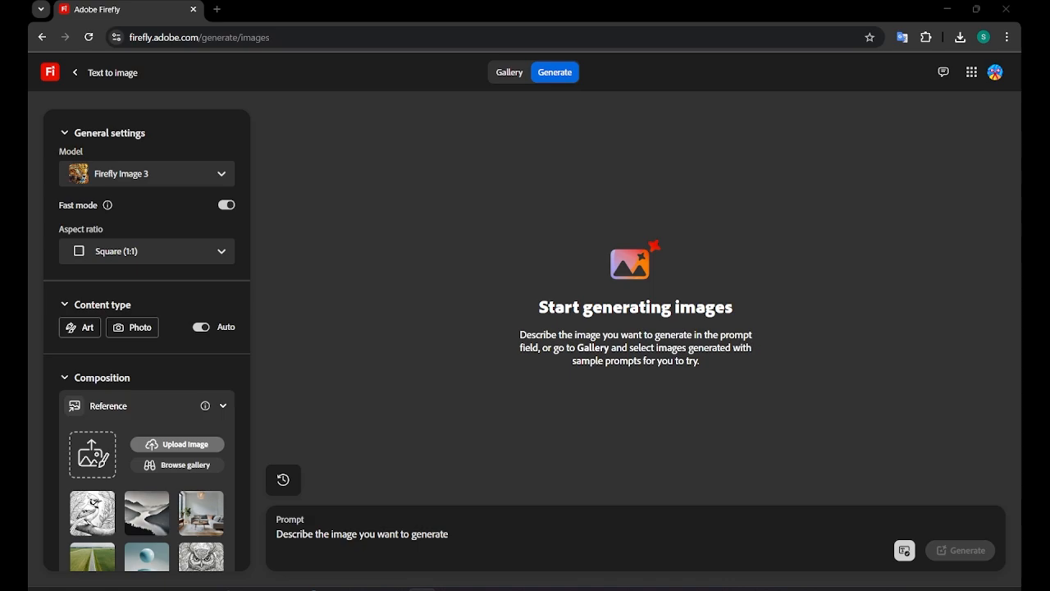
click(389, 531)
text(Create a serene image of a rustic cabin nestled in the dense woods of Wisconsin, with a gentle stream flowing nearby. The scene should evoke a sense of tranquility and natural beauty, with lush greenery, tall trees, and the soft glow of sunlight filtering through the foliage.)
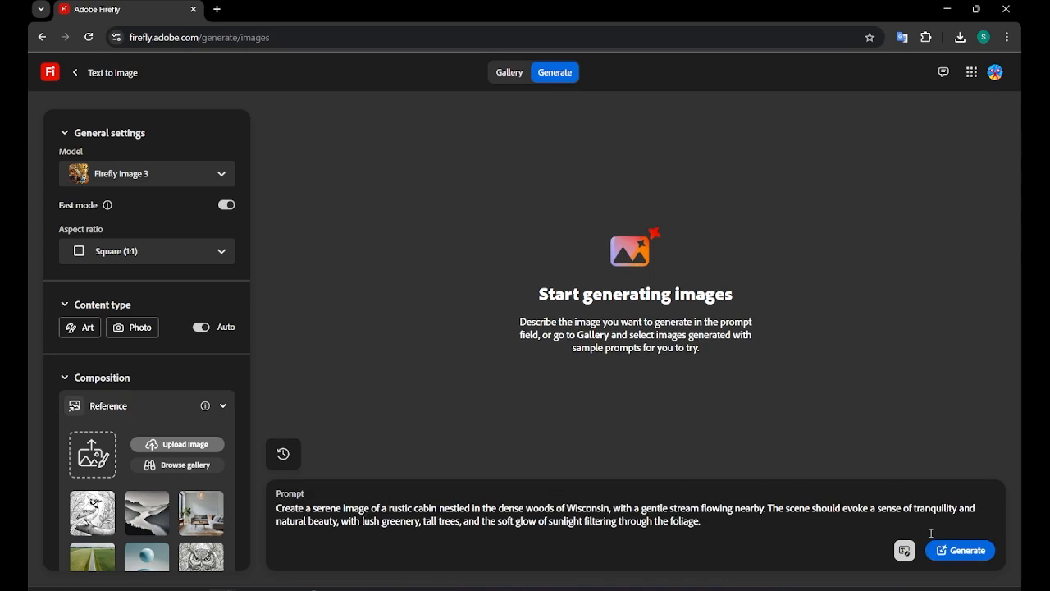
click(958, 553)
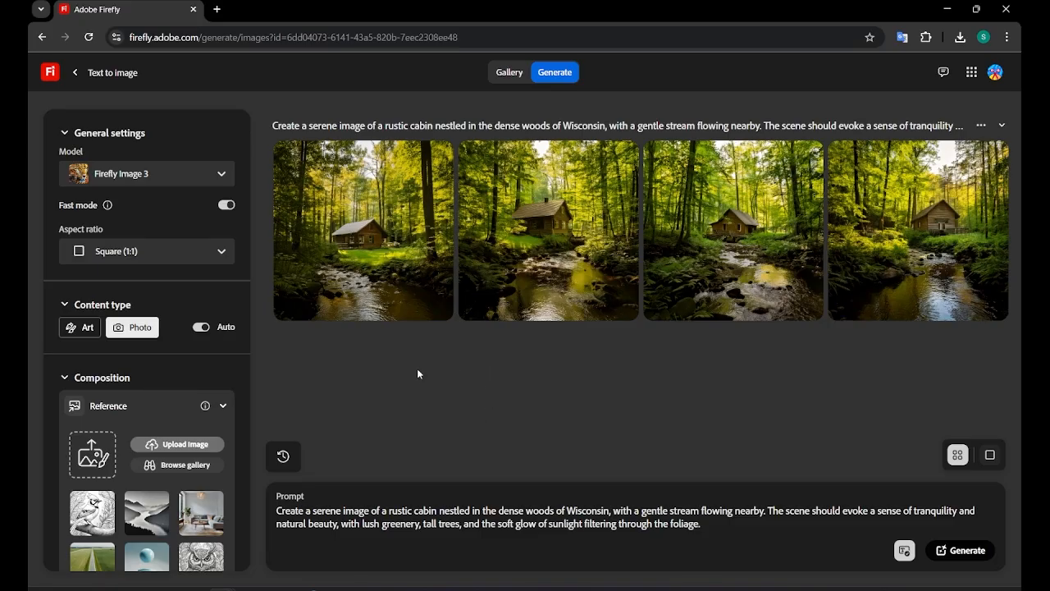
Regenerate the cabin images with the Art content type, the Cartoon theme effect and the Simple concept effect.
click(83, 330)
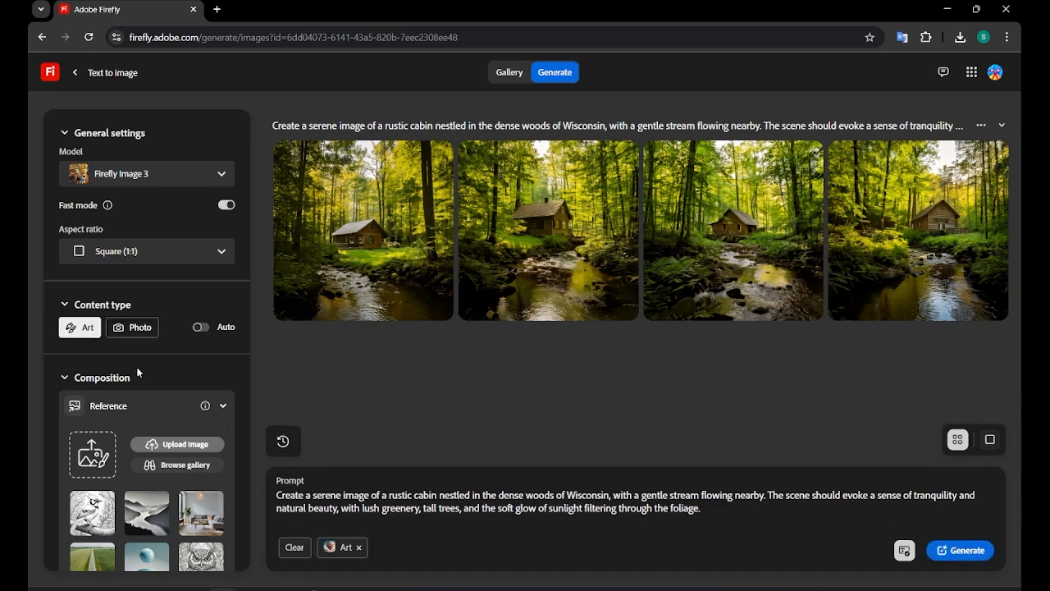
scroll(139, 352, down, 2)
scroll(147, 344, down, 4)
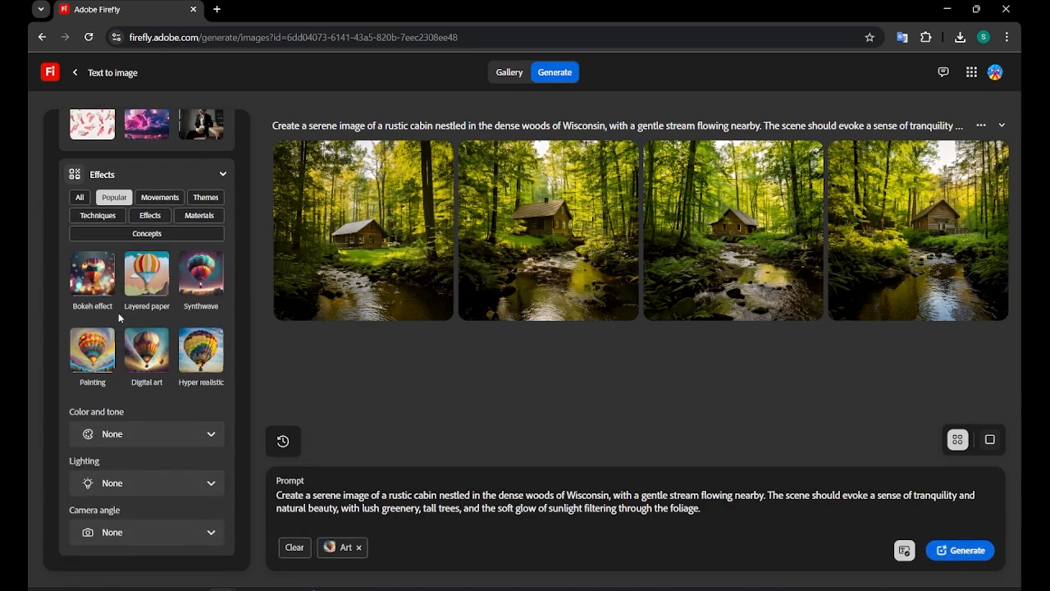
click(202, 201)
click(212, 273)
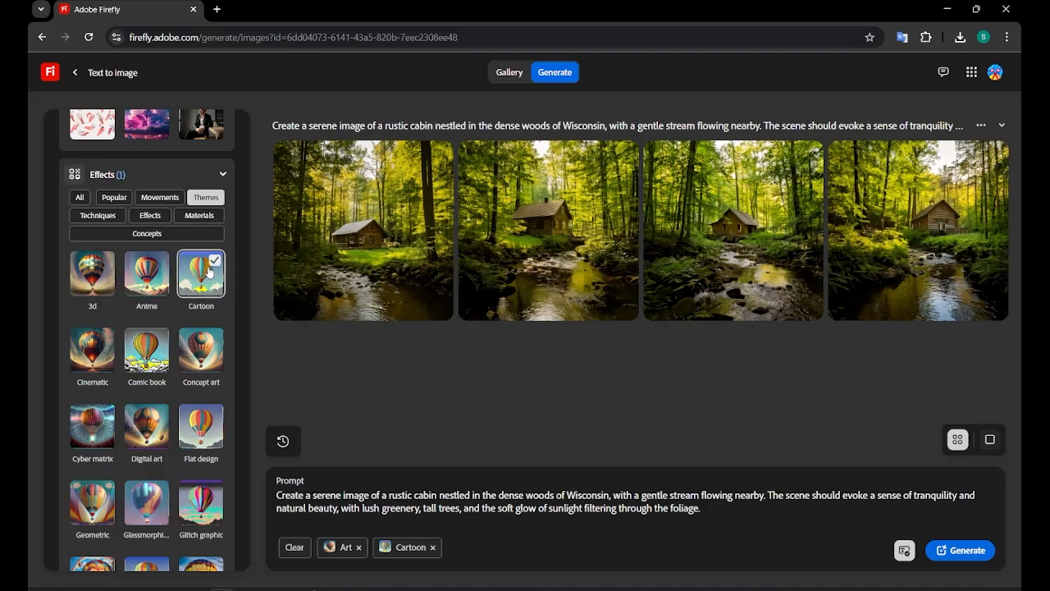
click(182, 237)
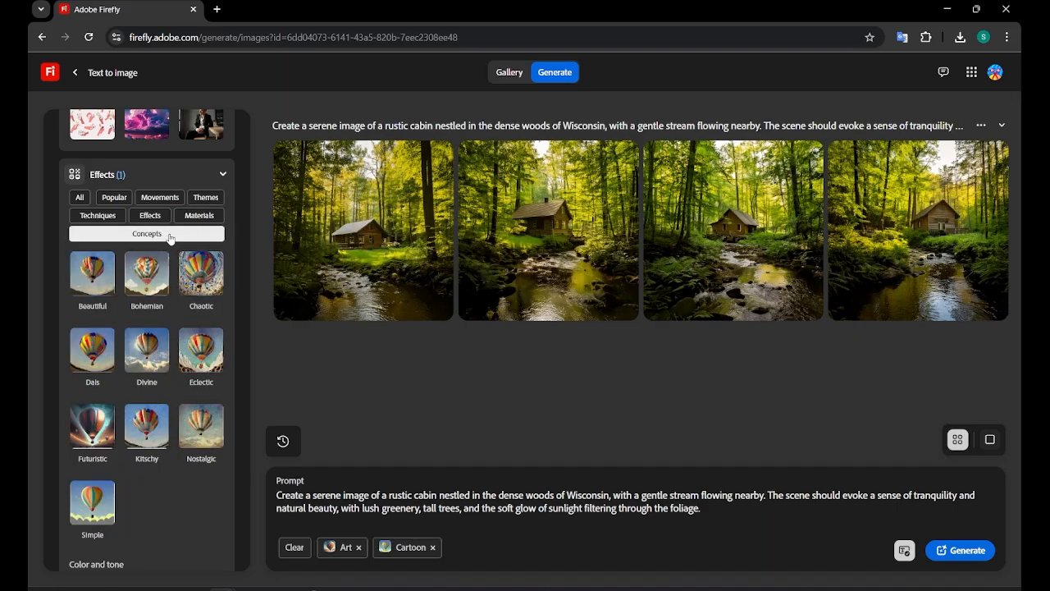
click(93, 503)
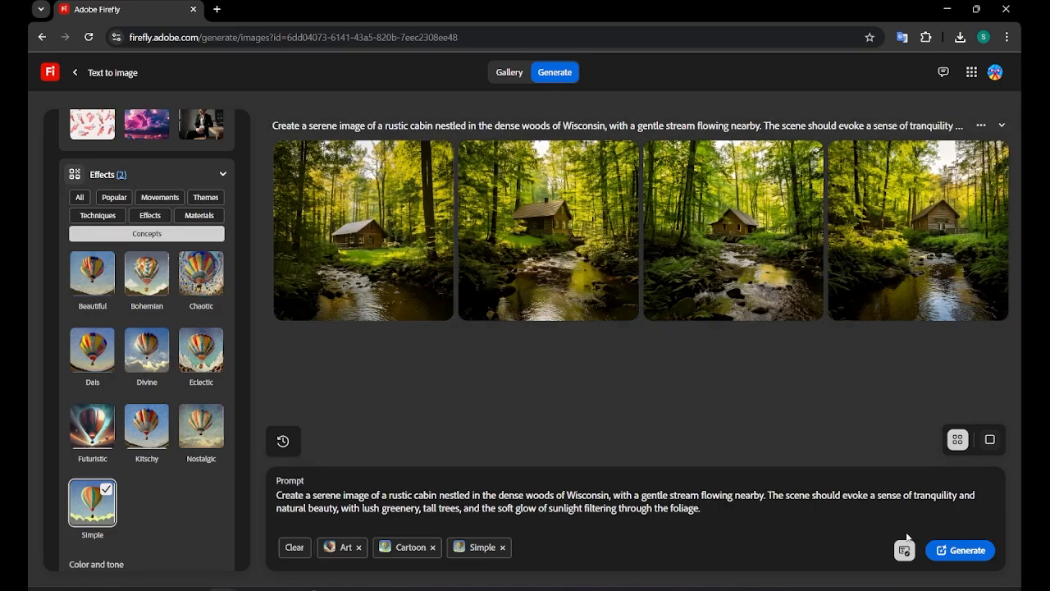
click(960, 558)
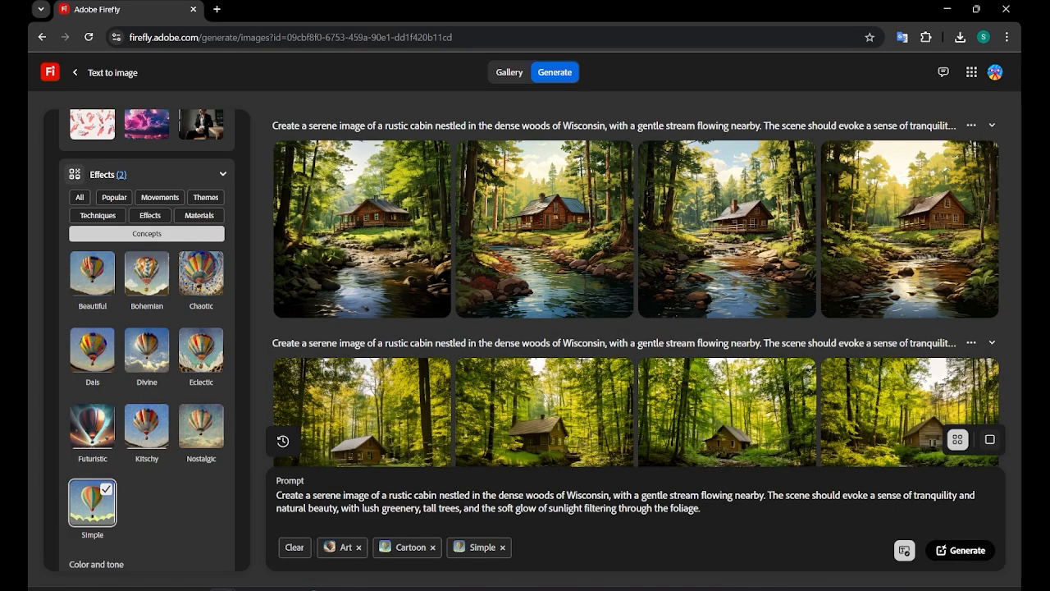
Upscale all the cartoon-style cabin images and open the second one in the enlarged view.
mouse_move(510, 123)
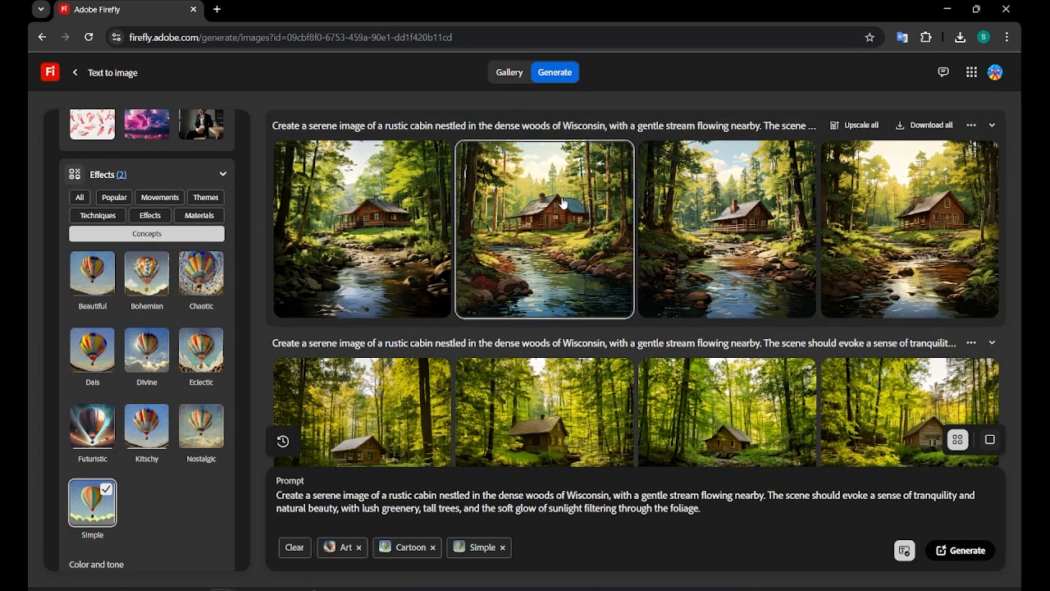
click(866, 126)
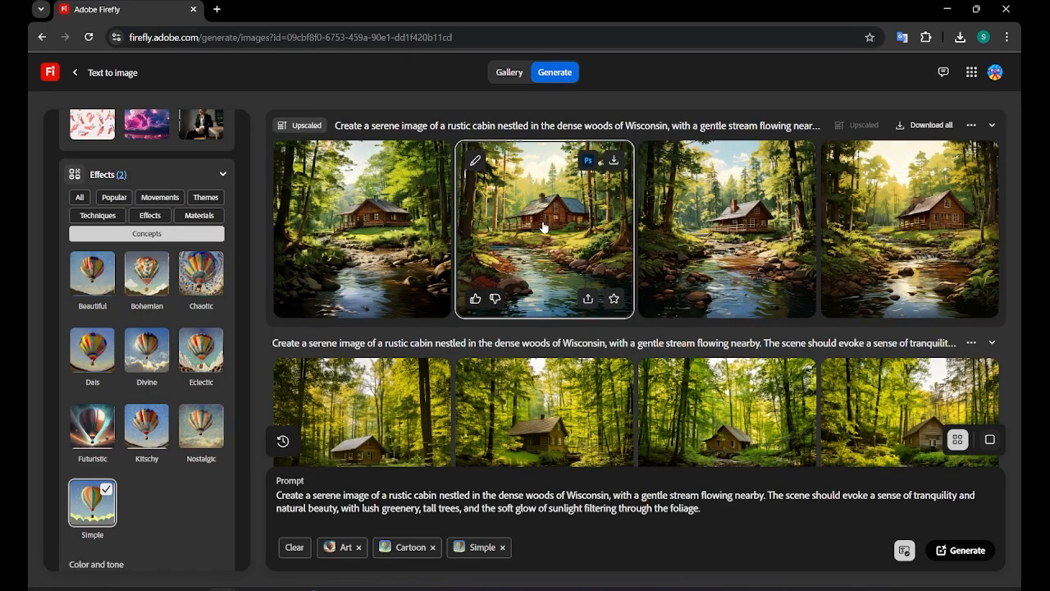
click(543, 227)
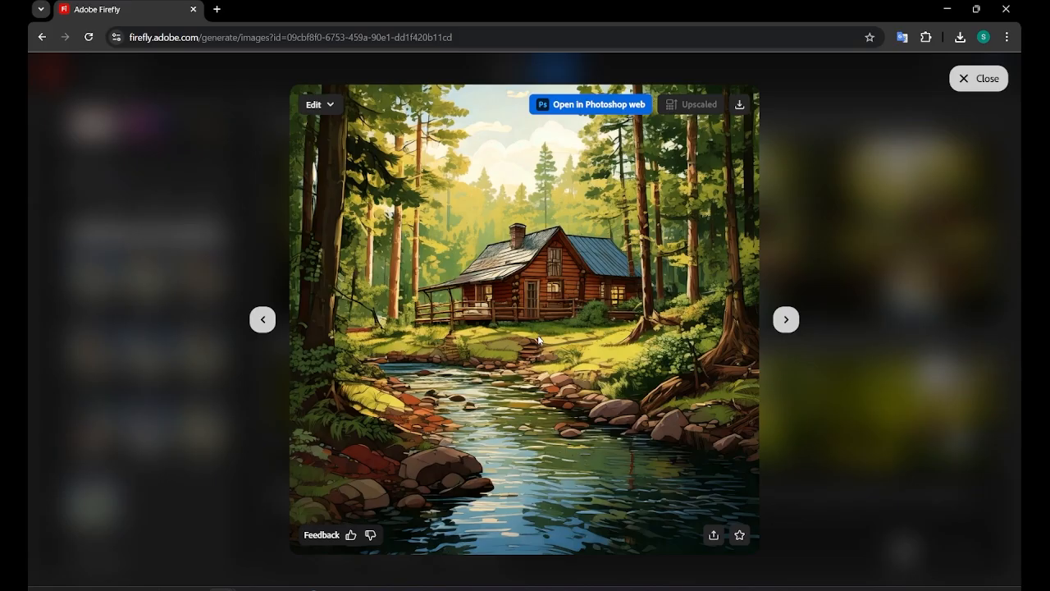
Use Generative fill to insert a "Whitetail Deer" on the grassy bank between the cabin and the stream.
click(325, 105)
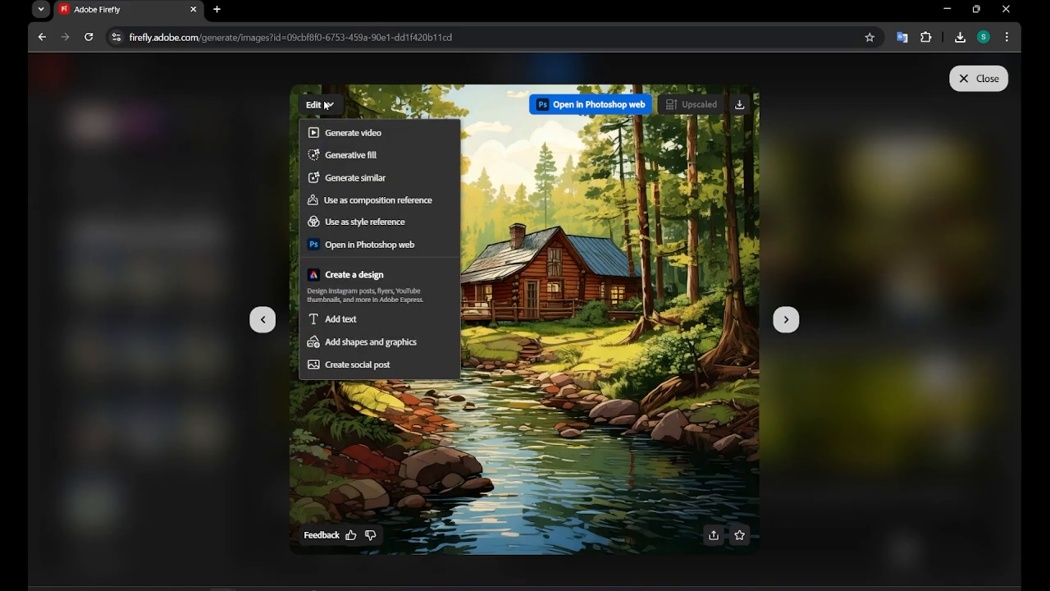
click(362, 163)
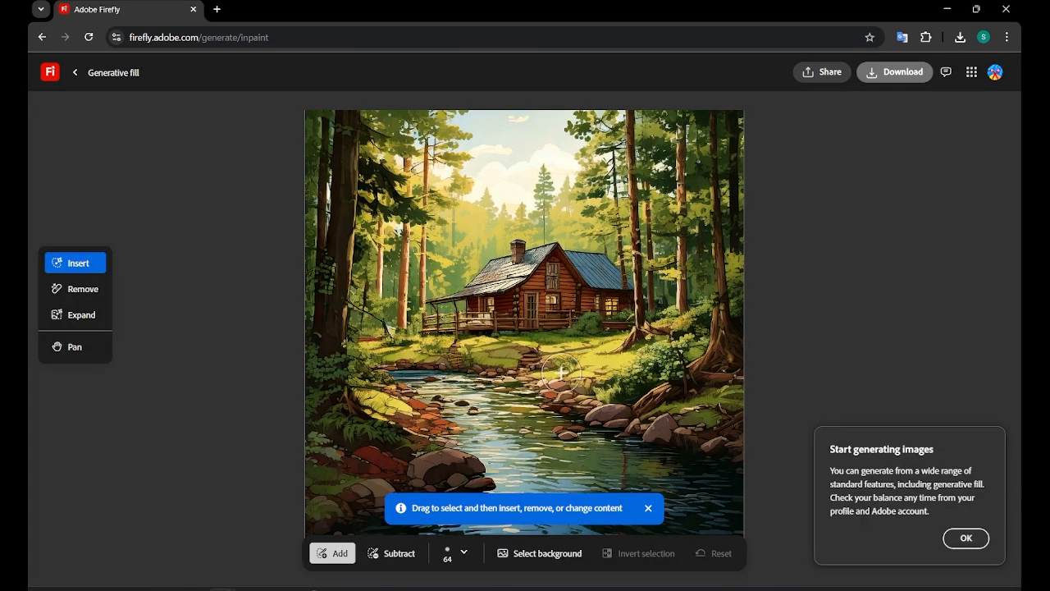
mouse_move(561, 374)
mouse_down()
mouse_move(589, 348)
mouse_move(567, 335)
mouse_move(541, 351)
mouse_move(540, 366)
mouse_move(610, 349)
mouse_move(608, 338)
mouse_move(550, 361)
mouse_move(584, 368)
mouse_move(607, 352)
mouse_move(603, 342)
mouse_move(552, 359)
mouse_up()
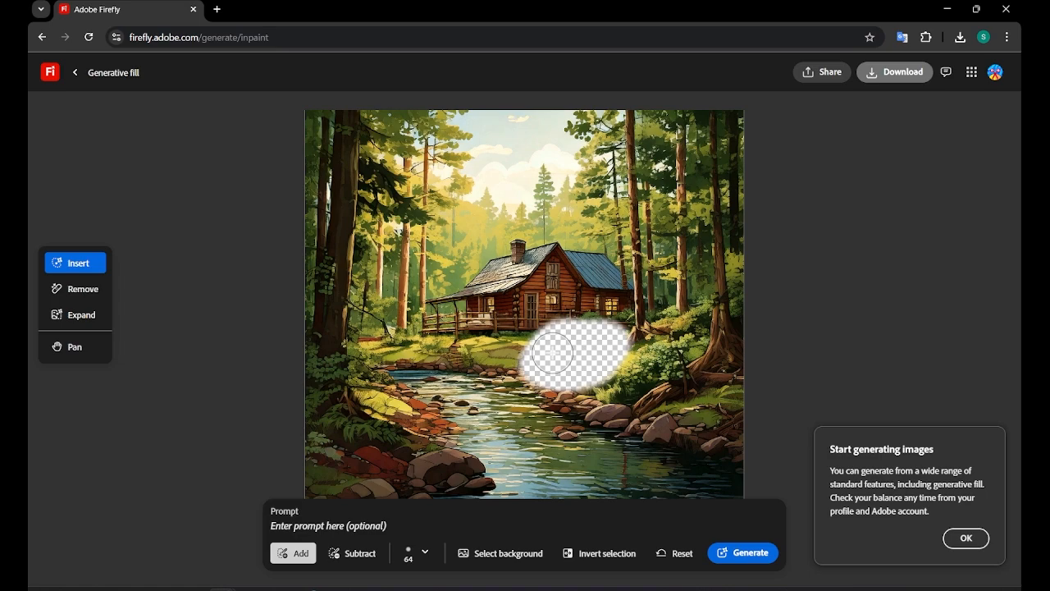
click(336, 524)
text(Whitetail Deer)
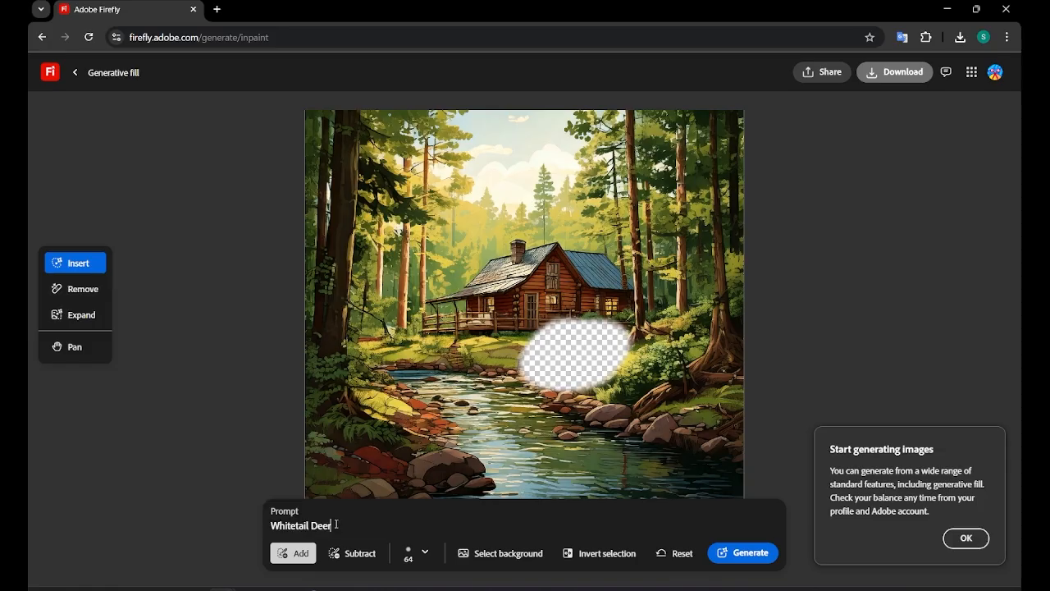
click(730, 553)
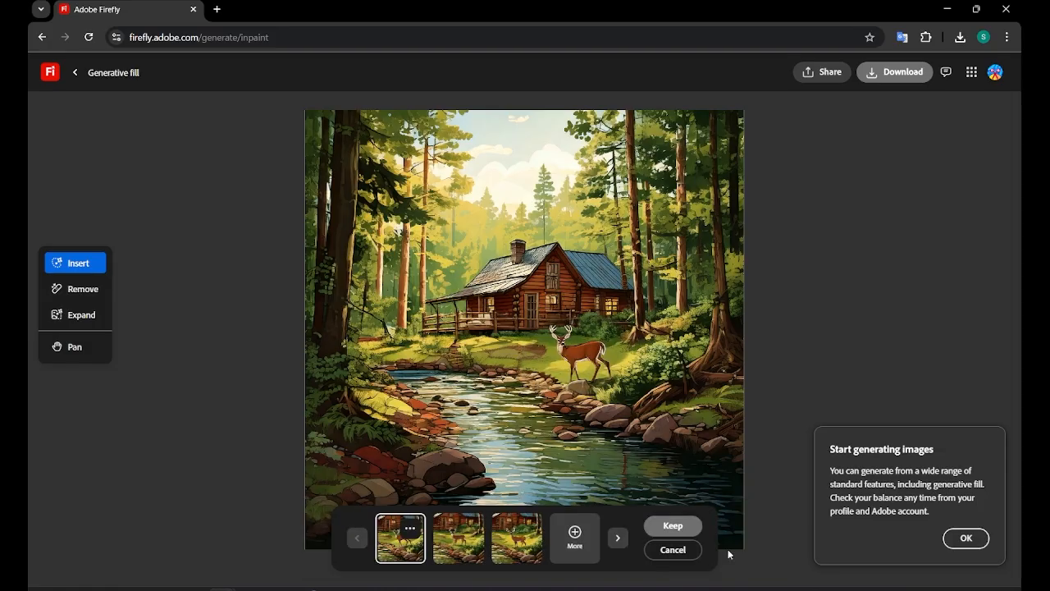
Compare the deer variations, select the first one and download the edited cabin image.
click(454, 558)
click(416, 548)
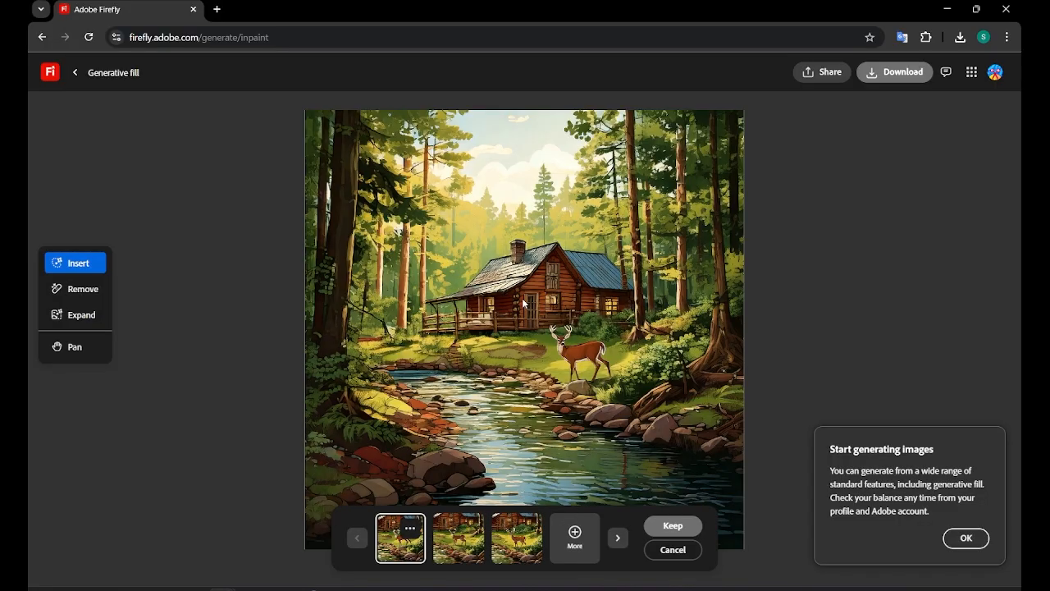
click(902, 72)
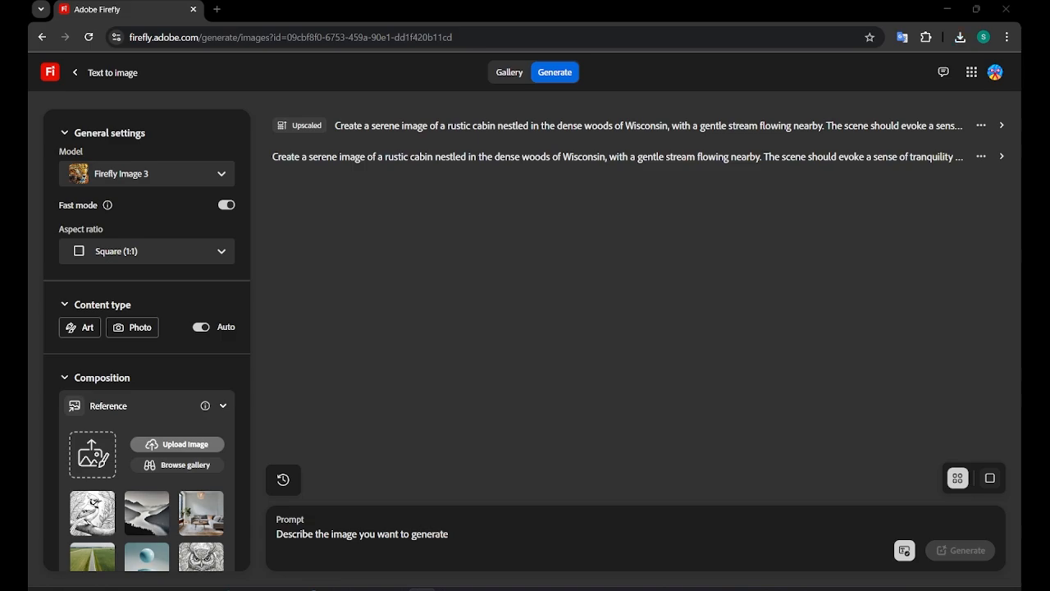
Generate images from a prompt describing a serene Wisconsin lake seen from the end of a dock, with calm reflections, lush greenery and soft sunlight.
click(332, 538)
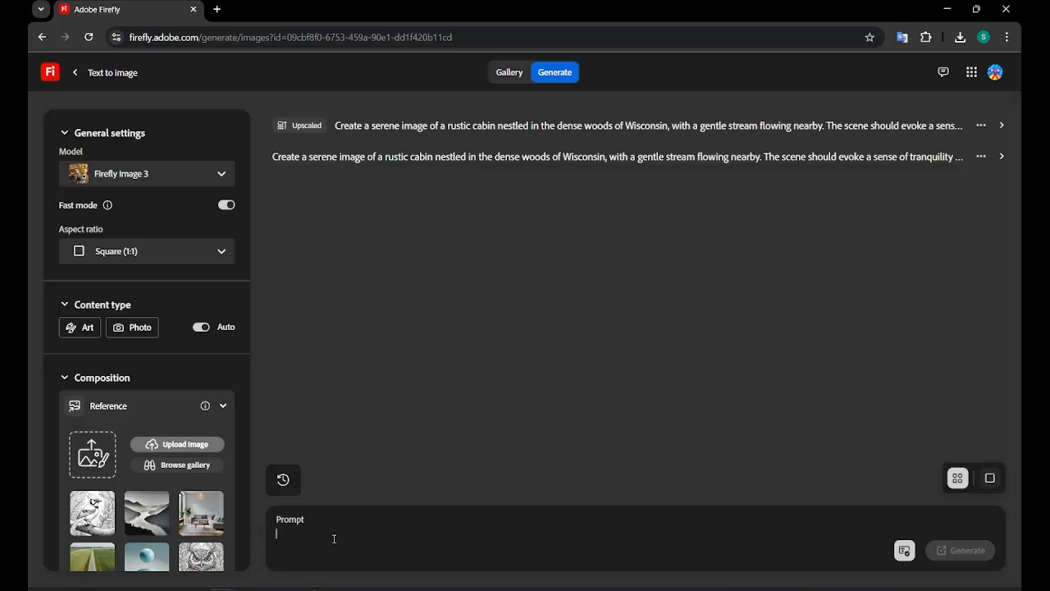
text(Create a serene image from the end of a dock extending into a tranquil lake in Wisconsin, viewed from the end of the pier. The scene should evoke a sense of tranquility and natural beauty, with the calm lake reflecting the surrounding landscape, lush greenery, and the soft glow of sunlight filtering through the trees.)
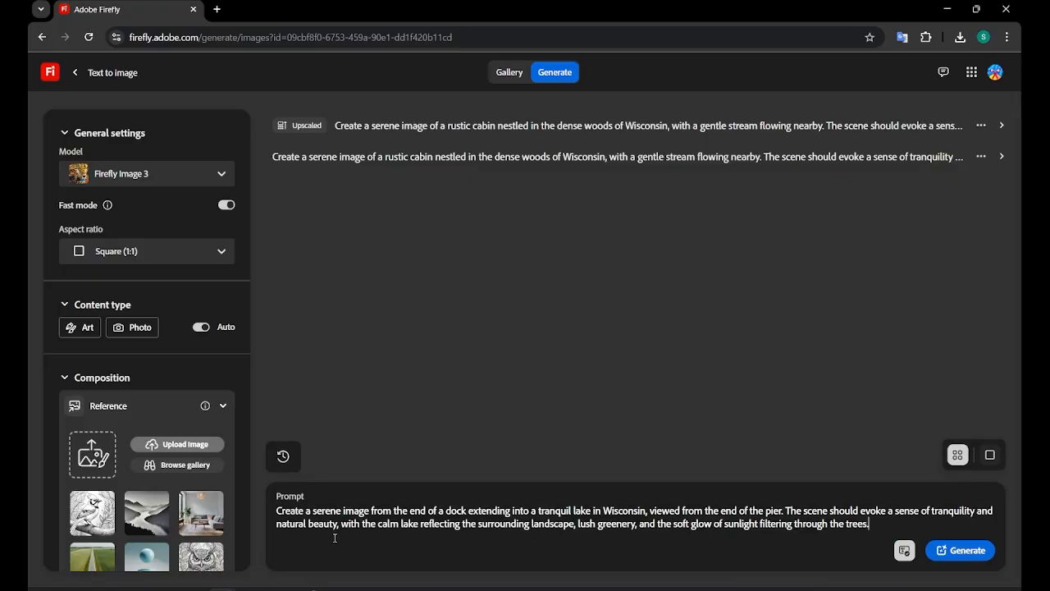
click(964, 557)
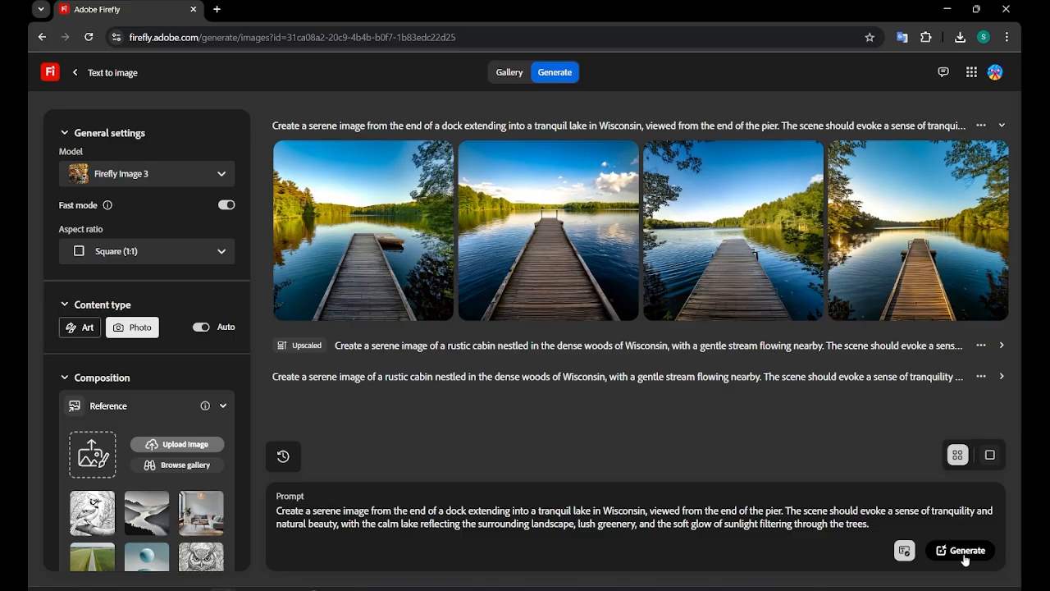
mouse_move(725, 271)
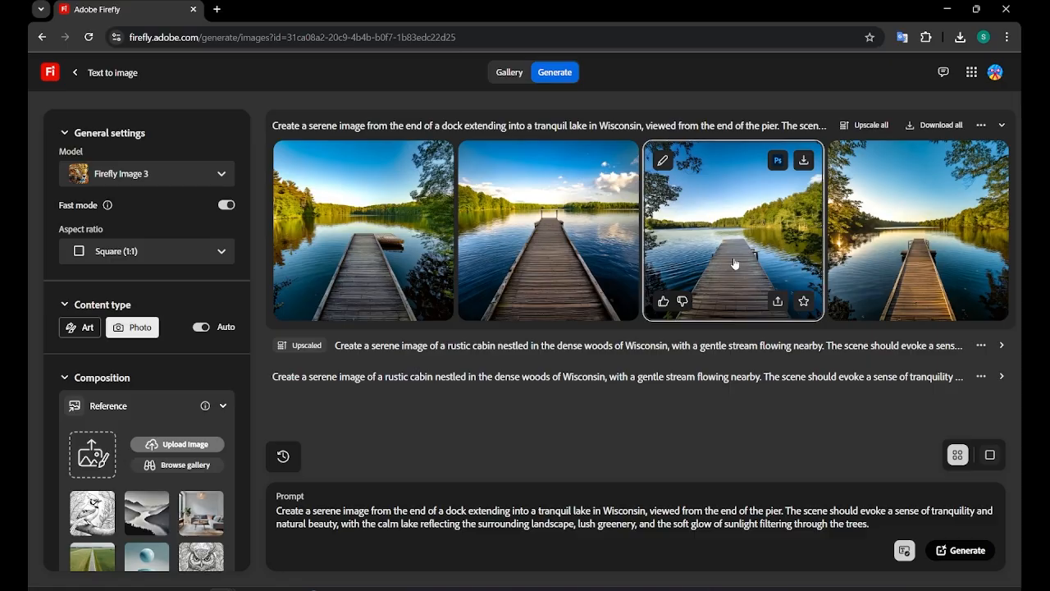
scroll(148, 401, down, 4)
scroll(149, 401, down, 5)
scroll(153, 399, up, 5)
scroll(153, 400, up, 4)
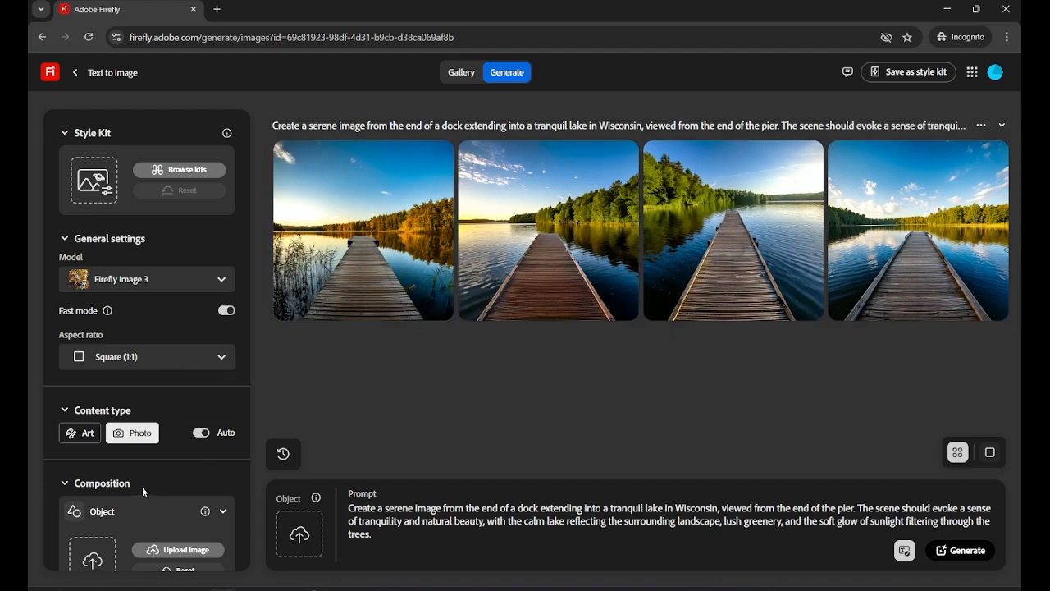
Upload the red and white tackle box picture as the composition object and remove its background.
scroll(142, 487, down, 1)
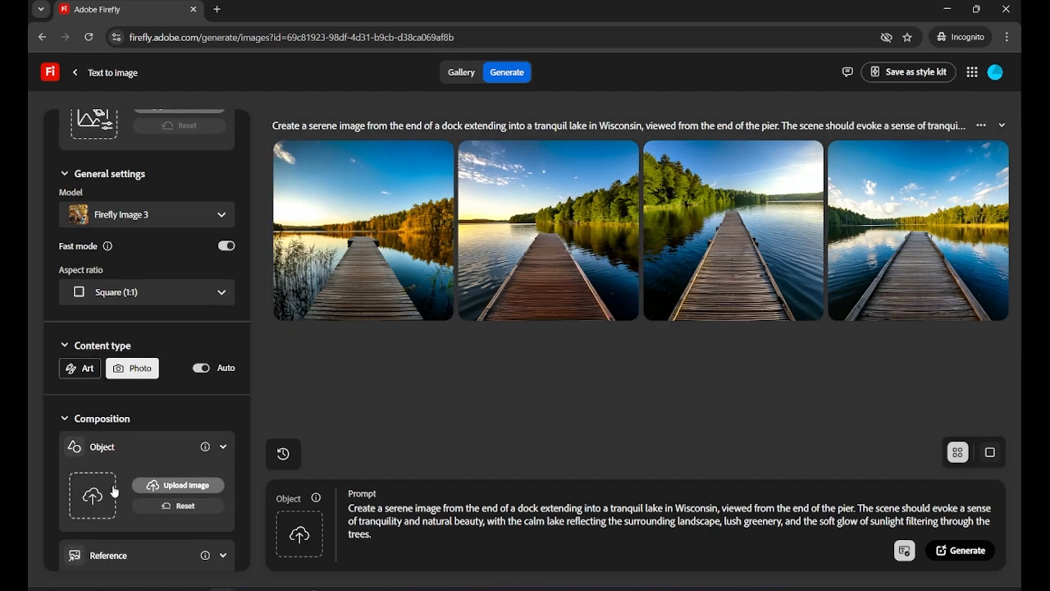
click(148, 485)
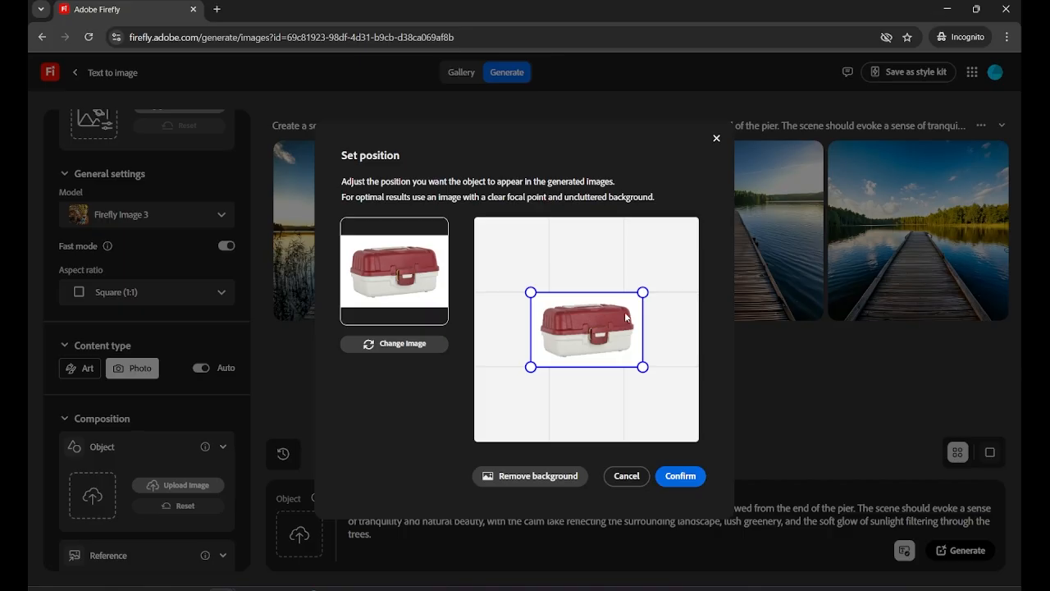
click(542, 477)
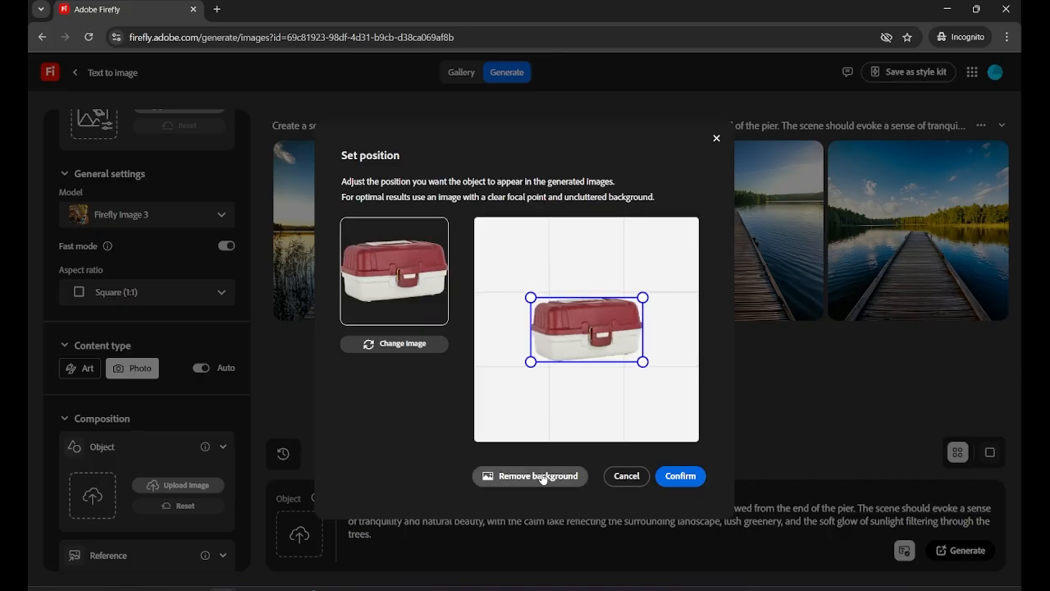
Enlarge the tackle box to span most of the frame's lower half and confirm its position.
drag(598, 332, 577, 397)
drag(624, 366, 687, 325)
drag(508, 324, 488, 317)
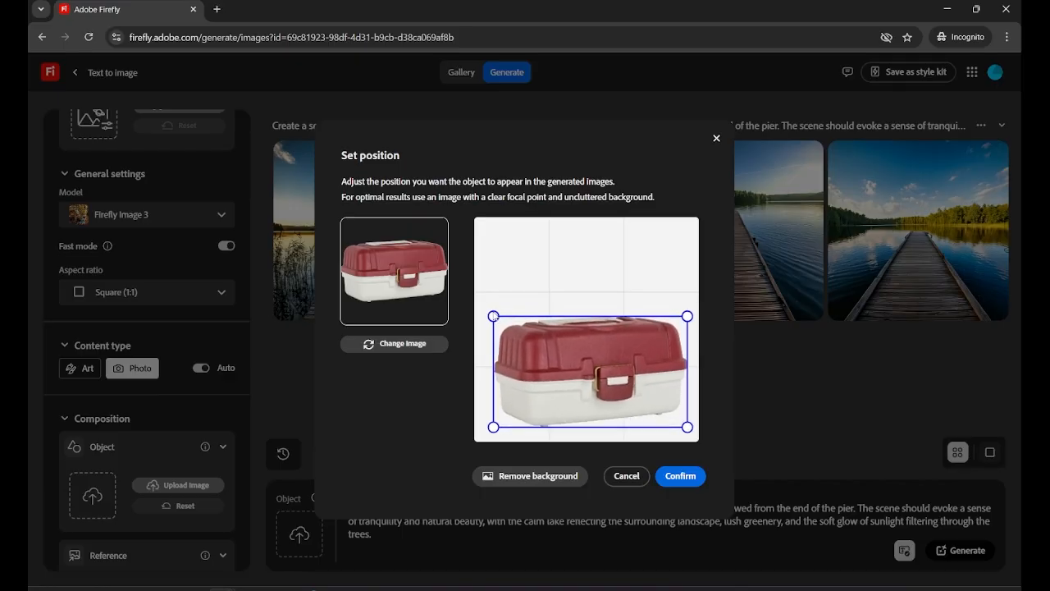
drag(588, 354, 586, 357)
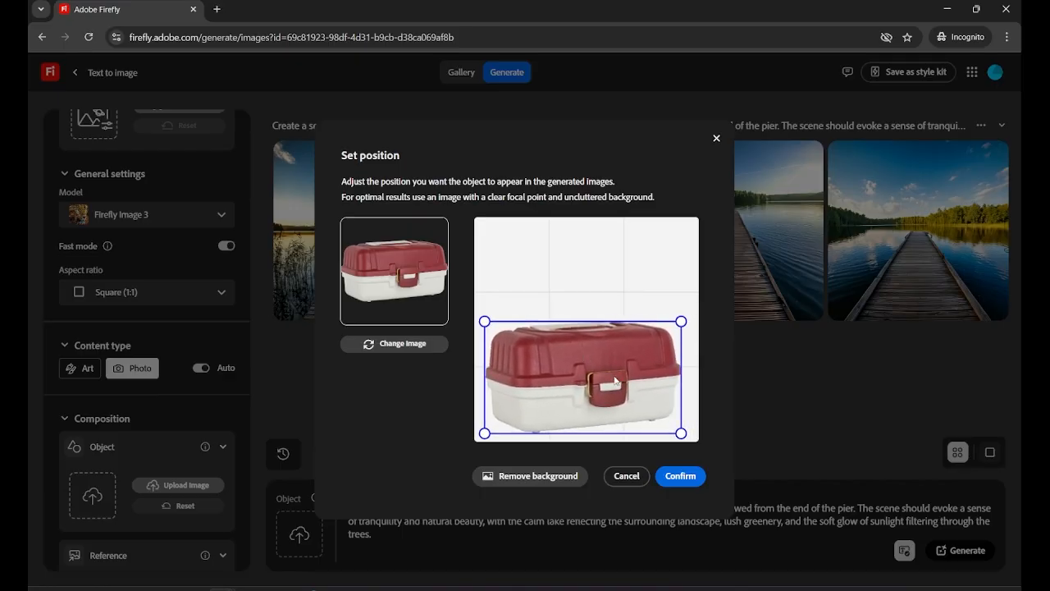
click(679, 476)
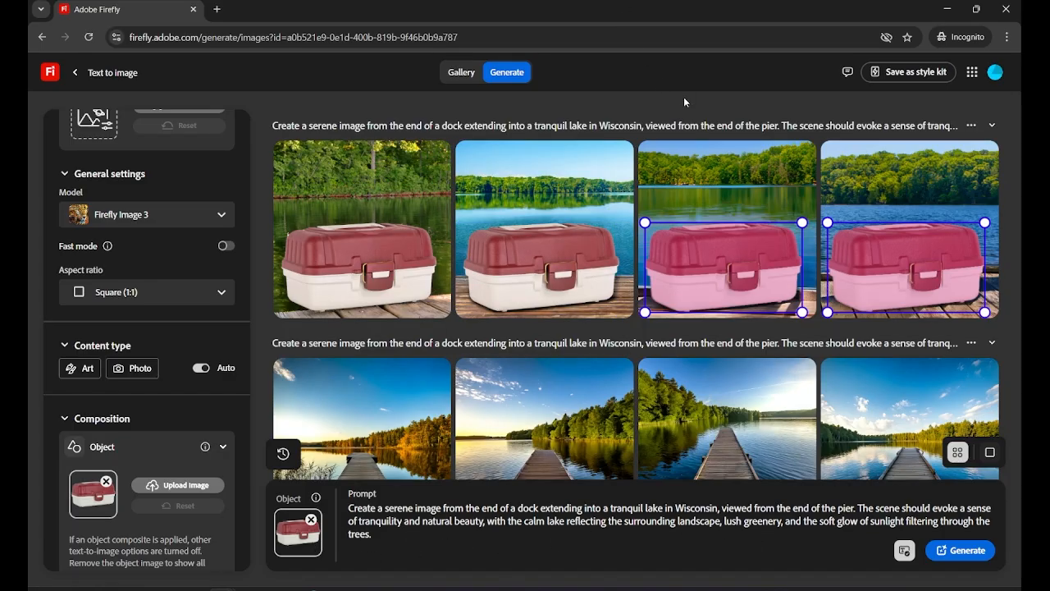
Open the second tackle box composite, with the box on the dock against the tree-lined lake, and create a social post from it in Adobe Express.
mouse_move(611, 287)
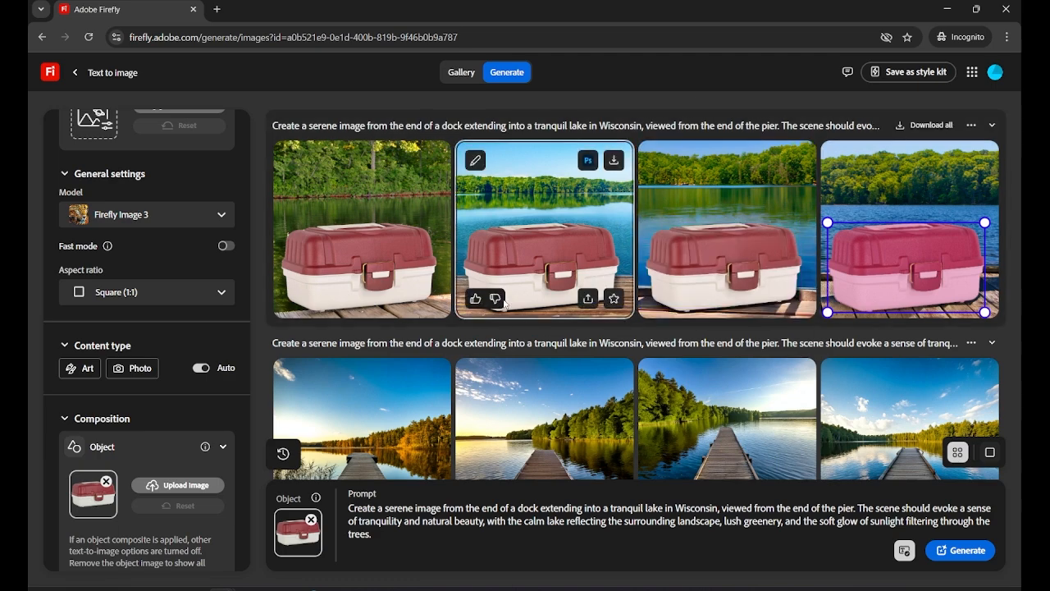
mouse_move(461, 298)
click(554, 195)
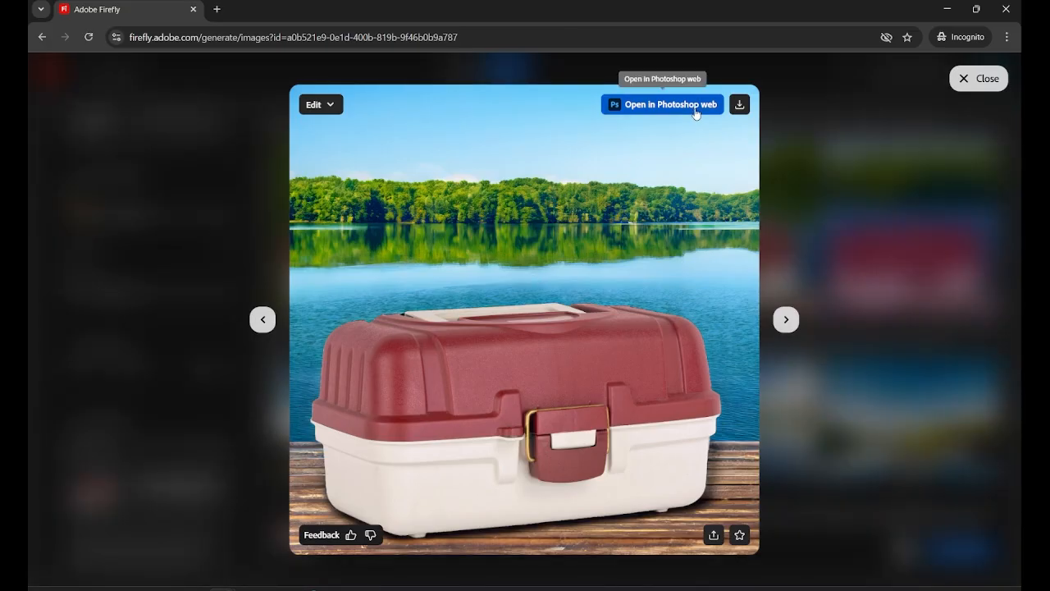
click(331, 106)
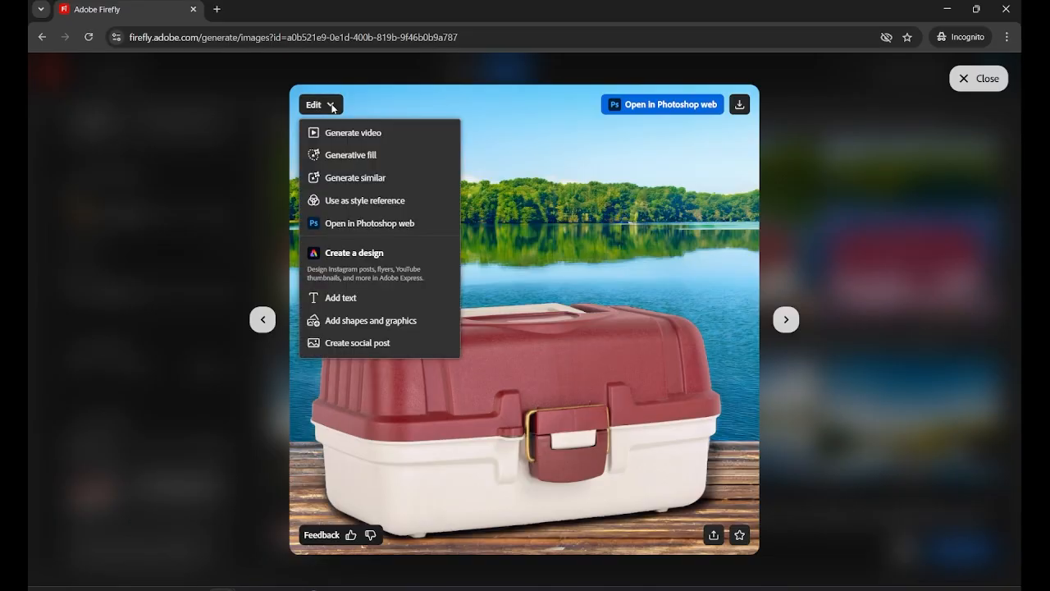
click(358, 343)
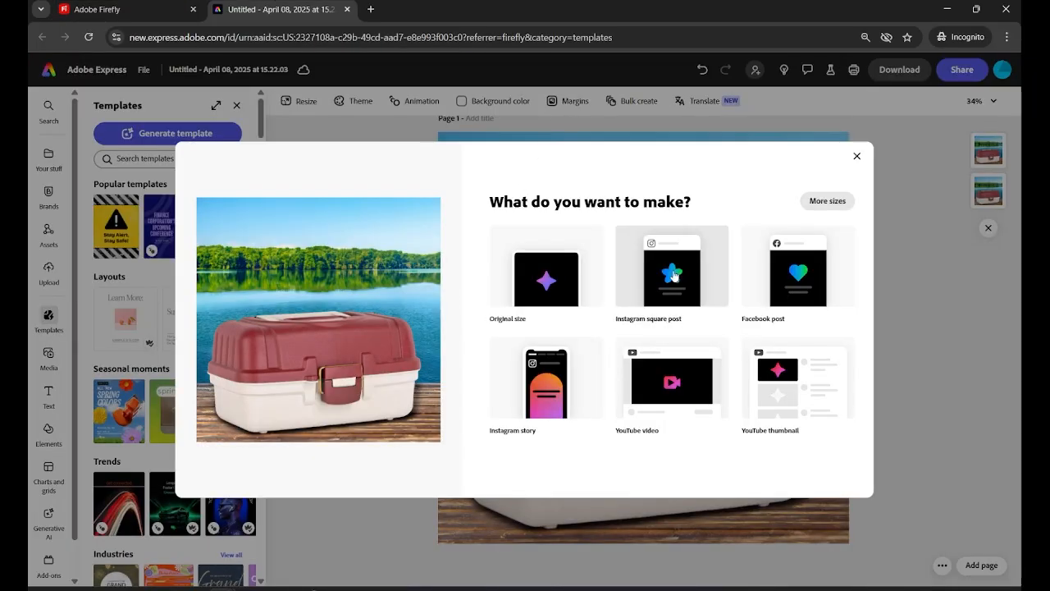
Check the additional design sizes and choose the Facebook post format for the tackle box image.
click(824, 199)
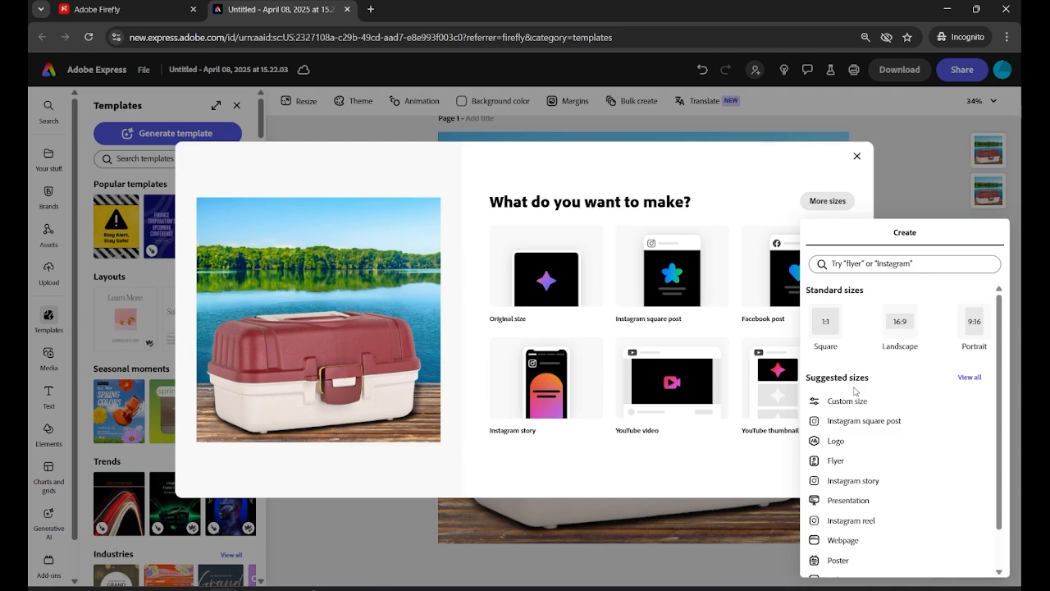
click(630, 173)
click(787, 267)
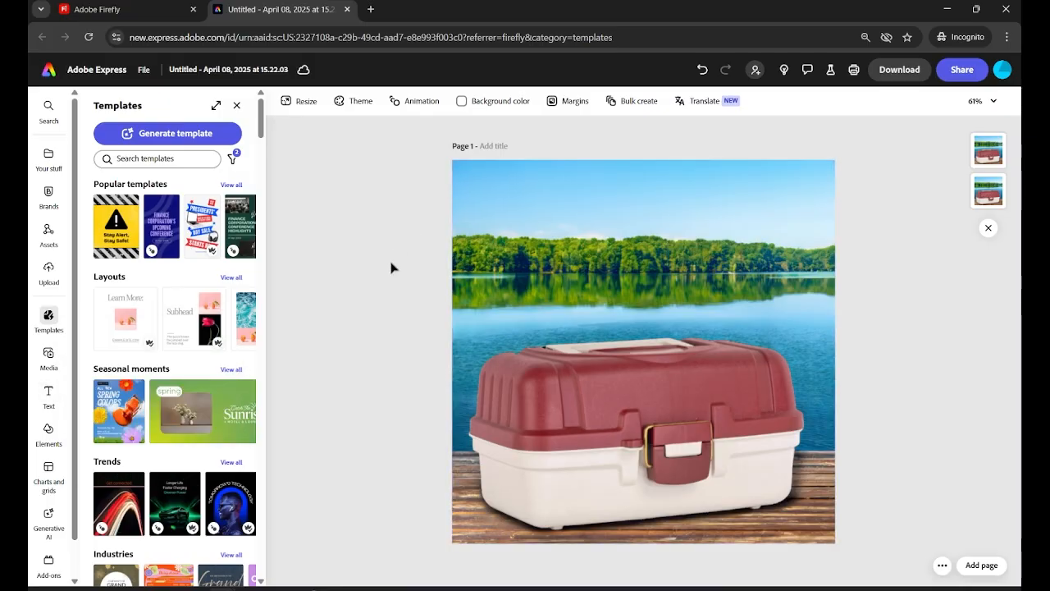
View the AI template generator, close it without generating and open the design's sharing options.
click(170, 135)
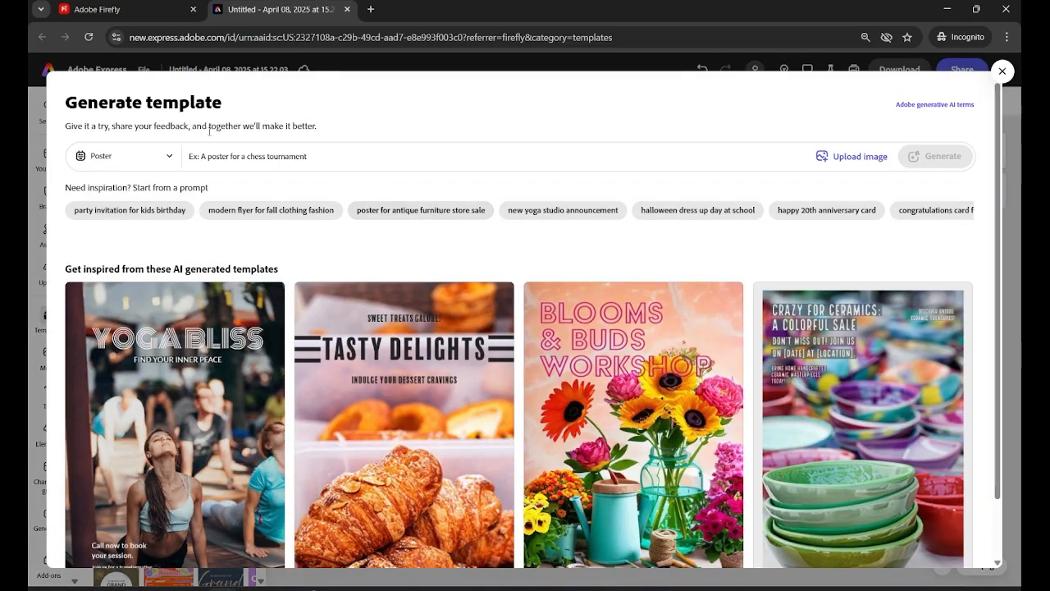
click(1002, 71)
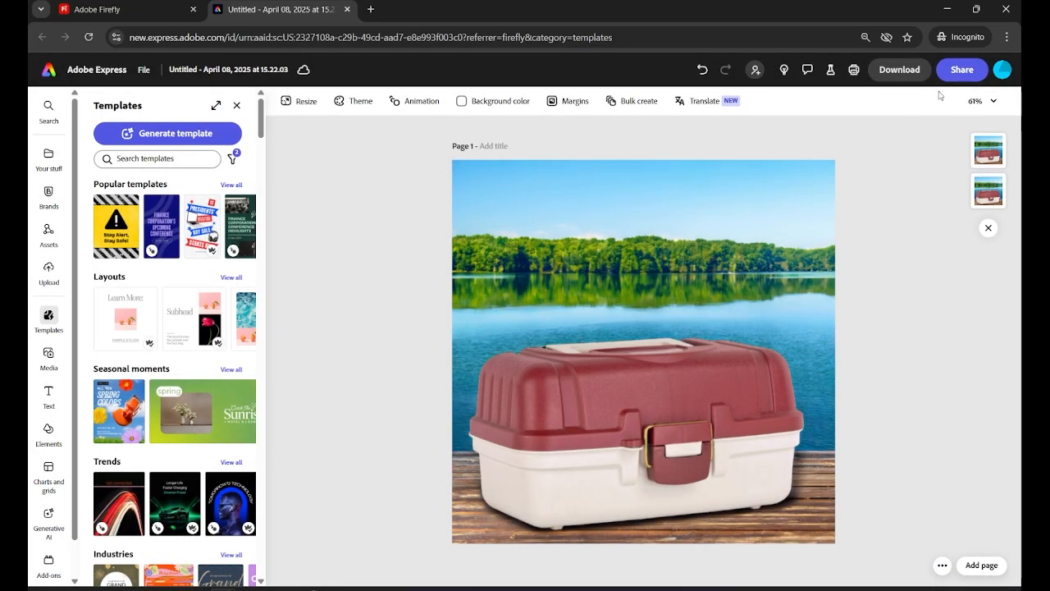
click(962, 71)
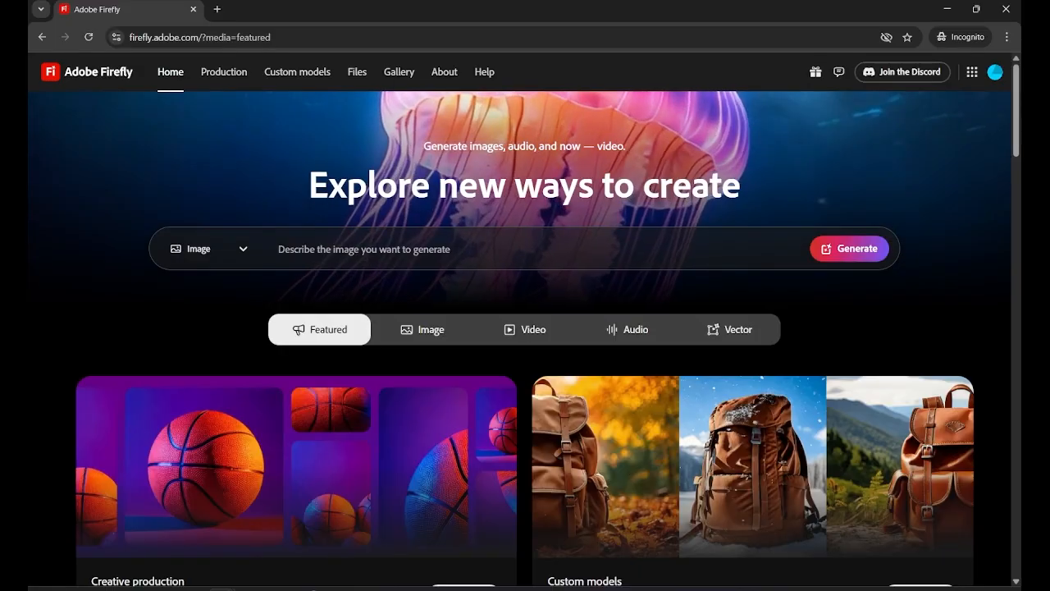
Browse the video tools on the Adobe Firefly home page and open Translate video.
click(537, 333)
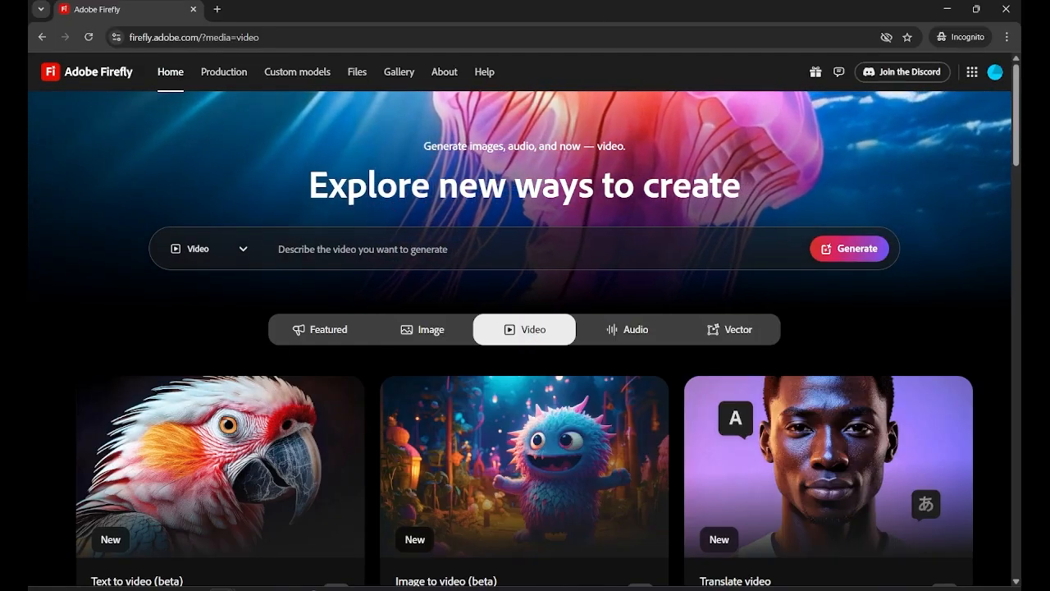
scroll(213, 525, down, 2)
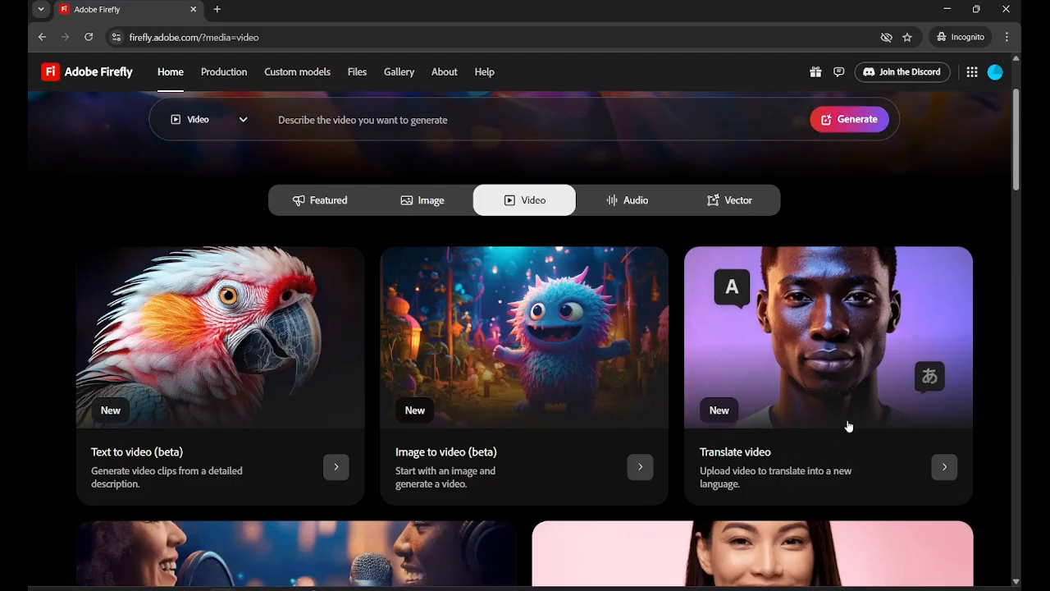
click(850, 451)
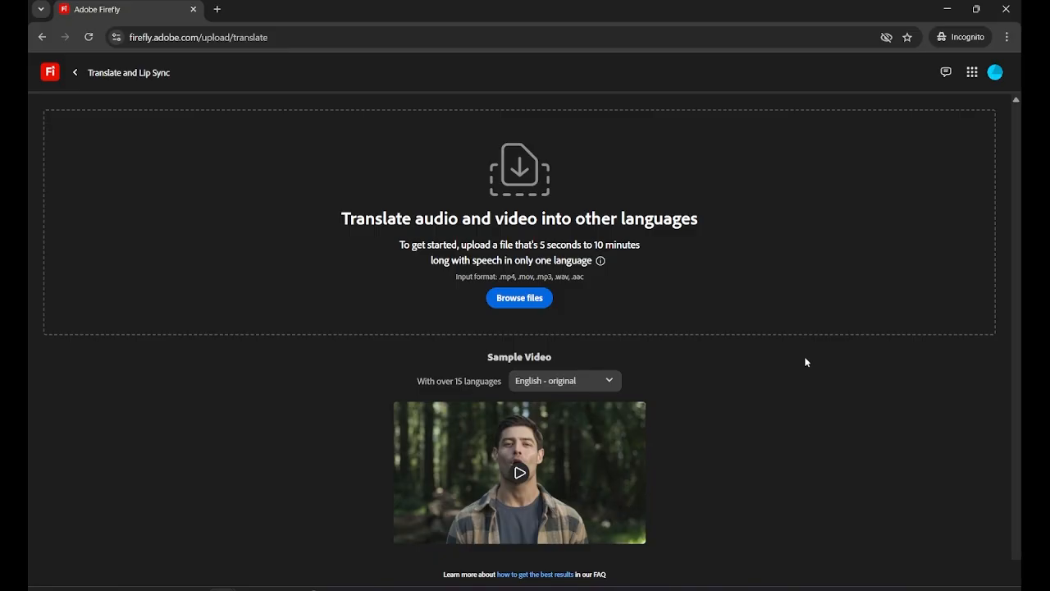
Play the sample video in original English and preview its Spanish (Spain), French (France) and German translations.
click(518, 474)
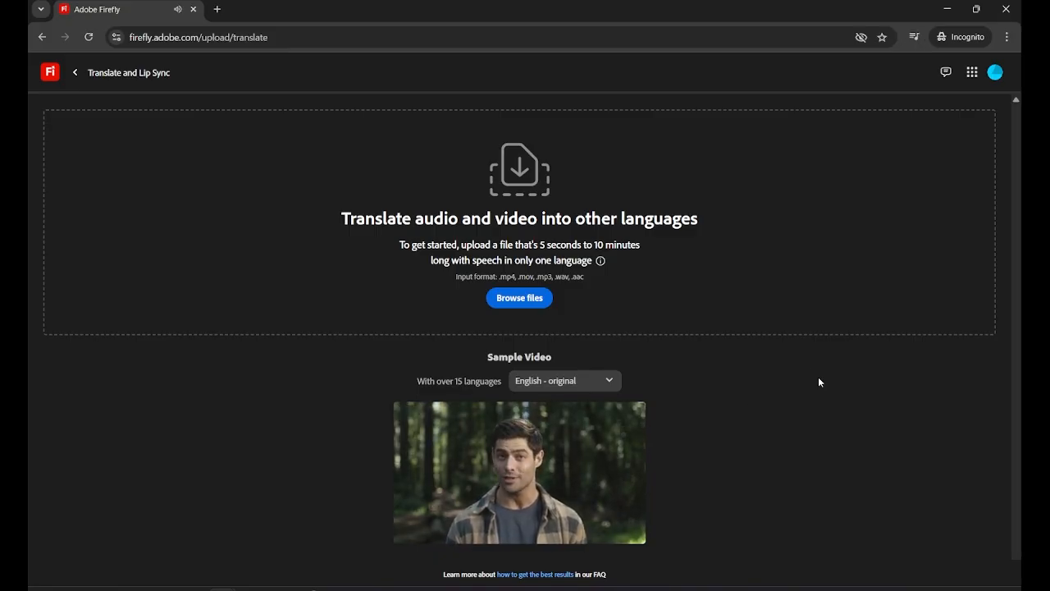
click(613, 385)
click(586, 431)
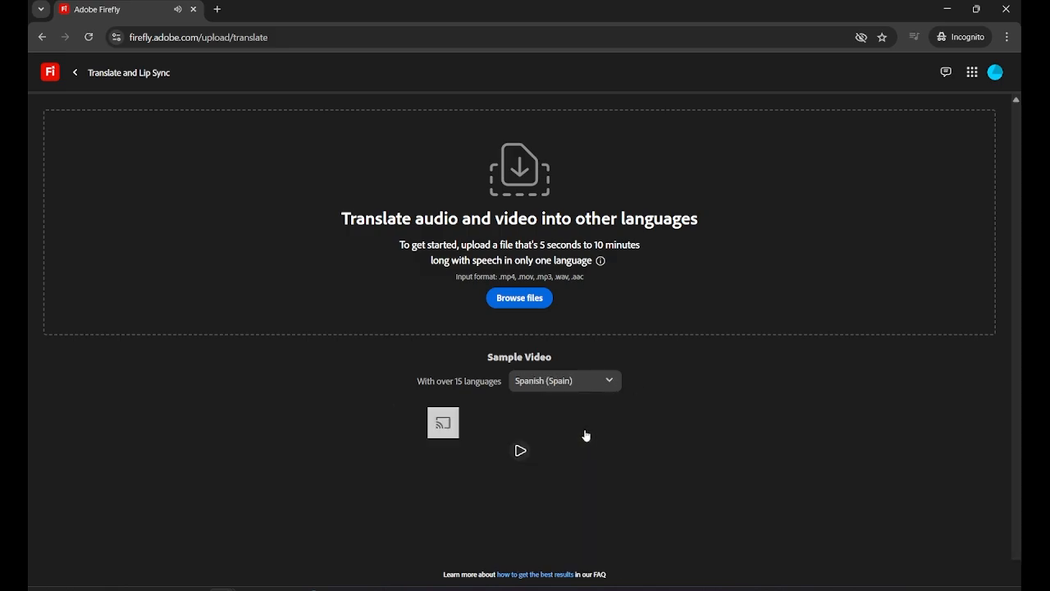
click(620, 381)
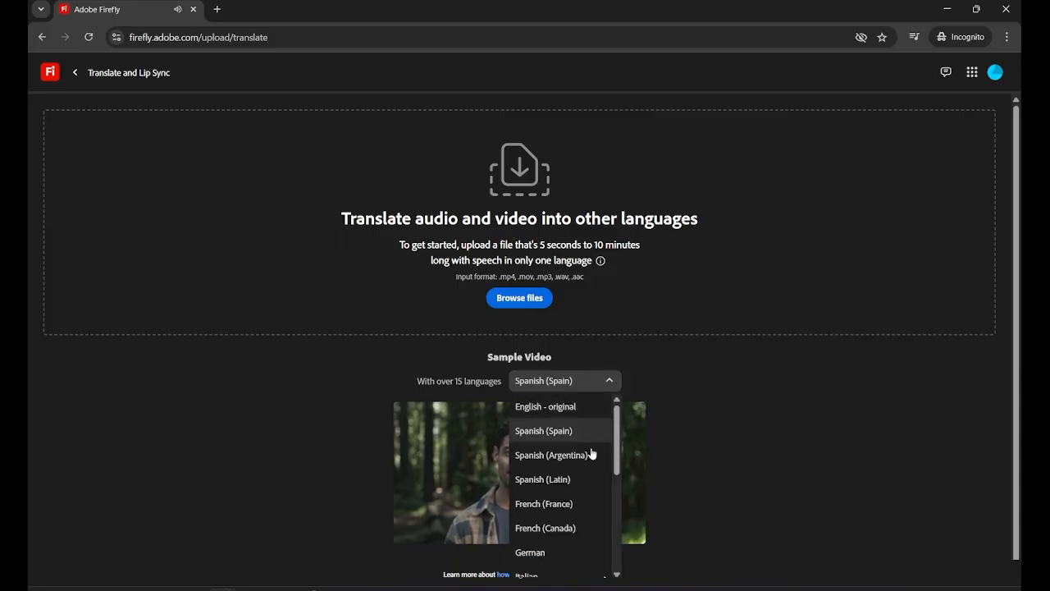
click(571, 503)
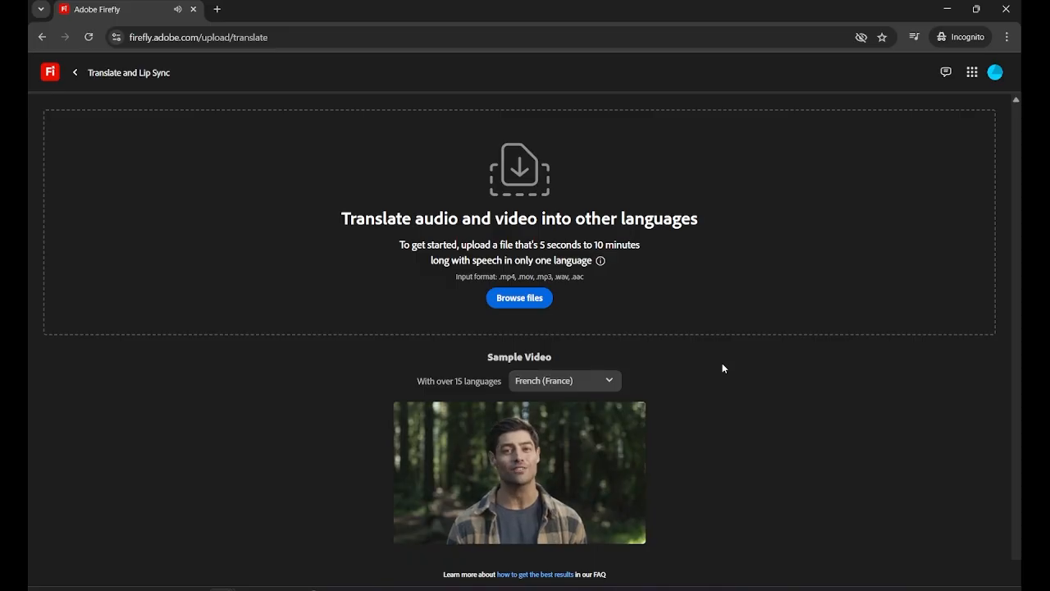
click(610, 381)
scroll(587, 492, down, 1)
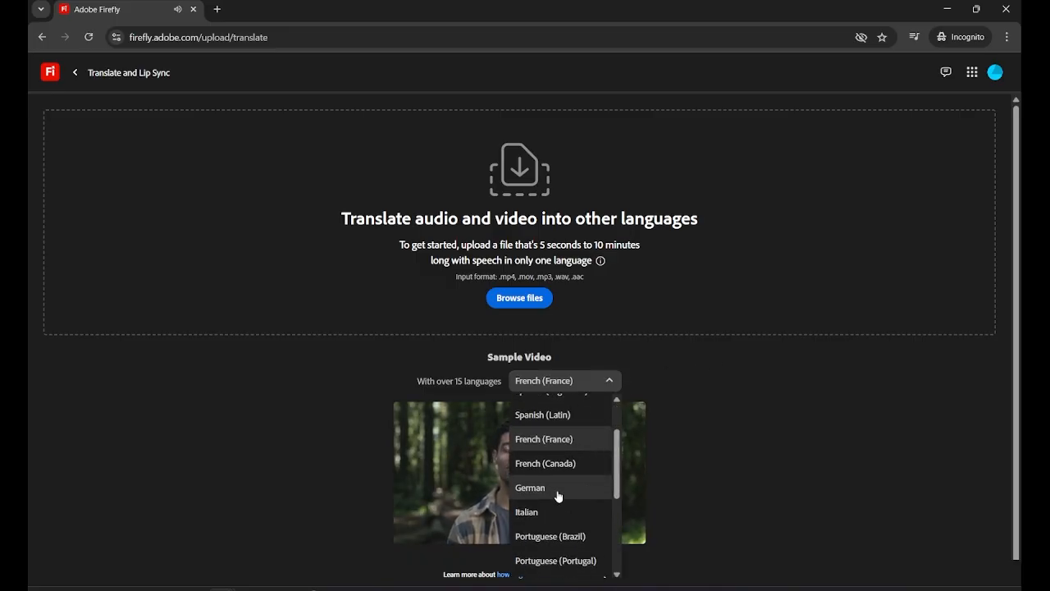
click(558, 495)
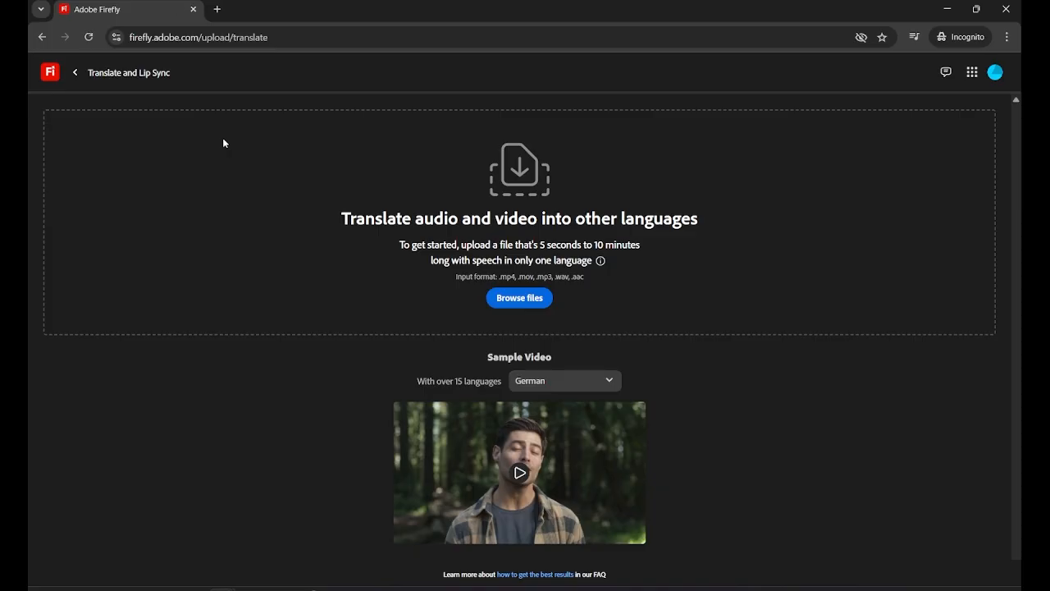
Return to the Firefly home page and look over the vector tools, Text to vector and Generative recolor.
click(75, 73)
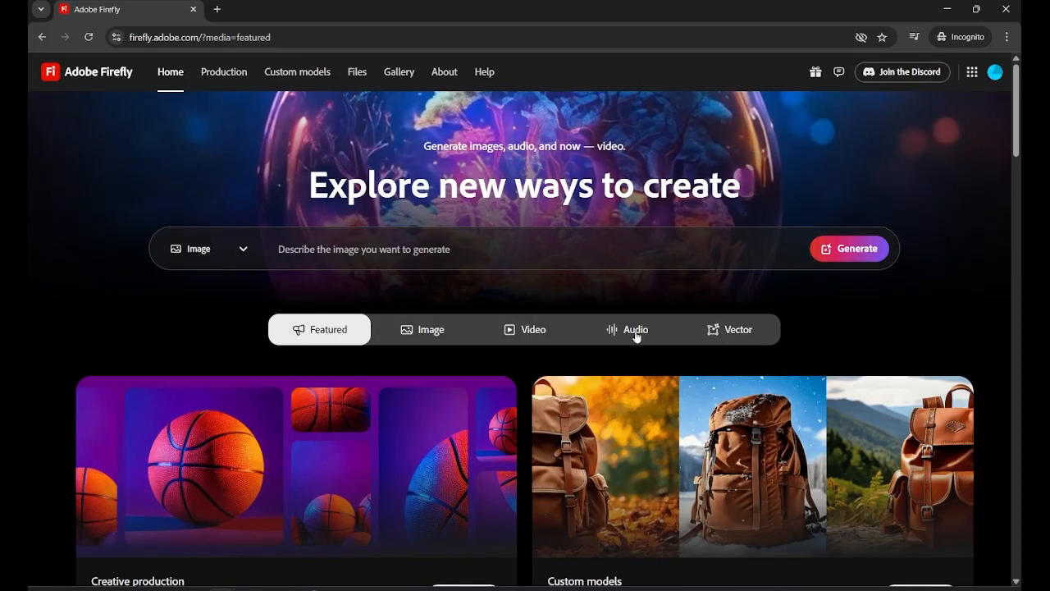
click(766, 329)
scroll(506, 329, down, 2)
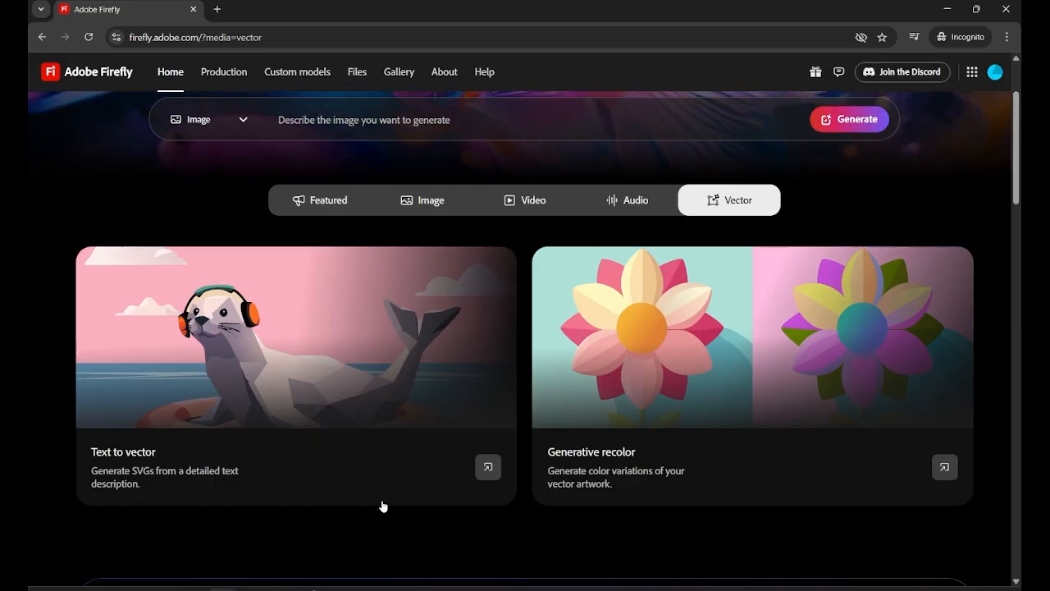
scroll(382, 506, up, 2)
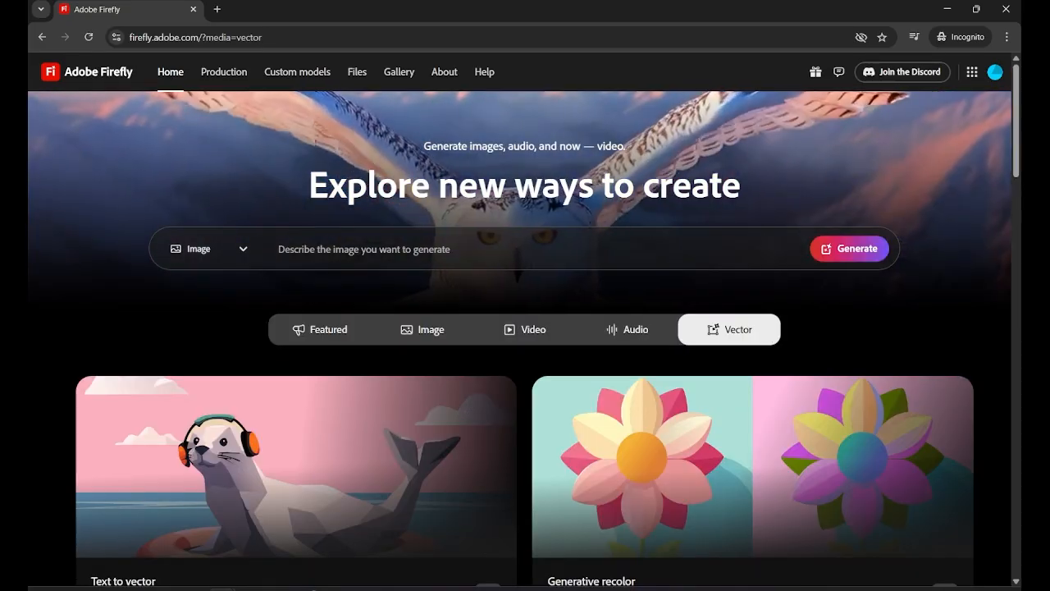